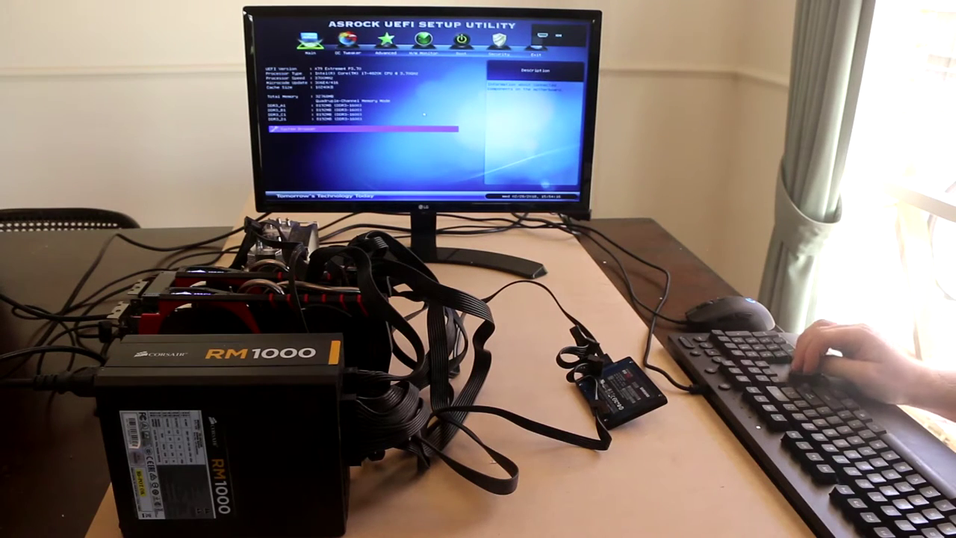
pyautogui.press('Right')
pyautogui.press('Right')
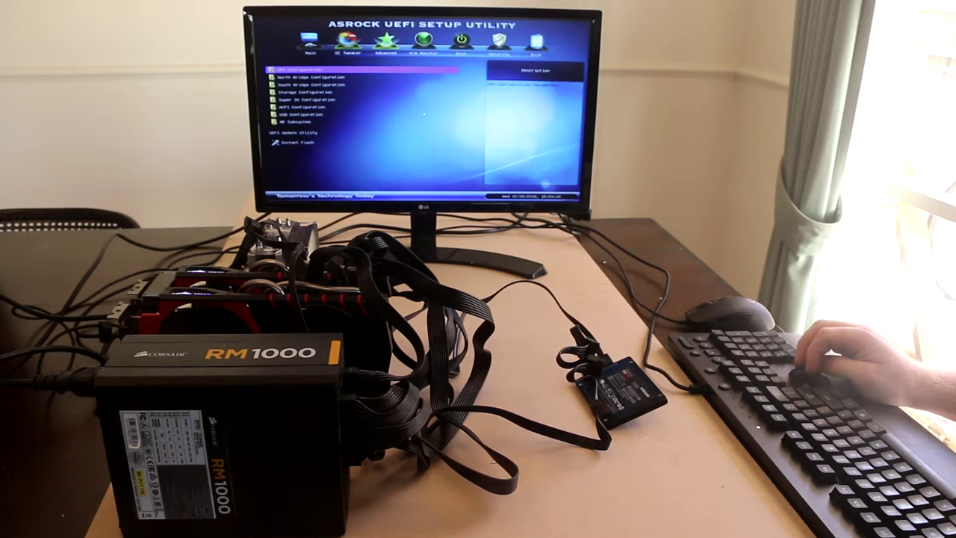
pyautogui.press('Return')
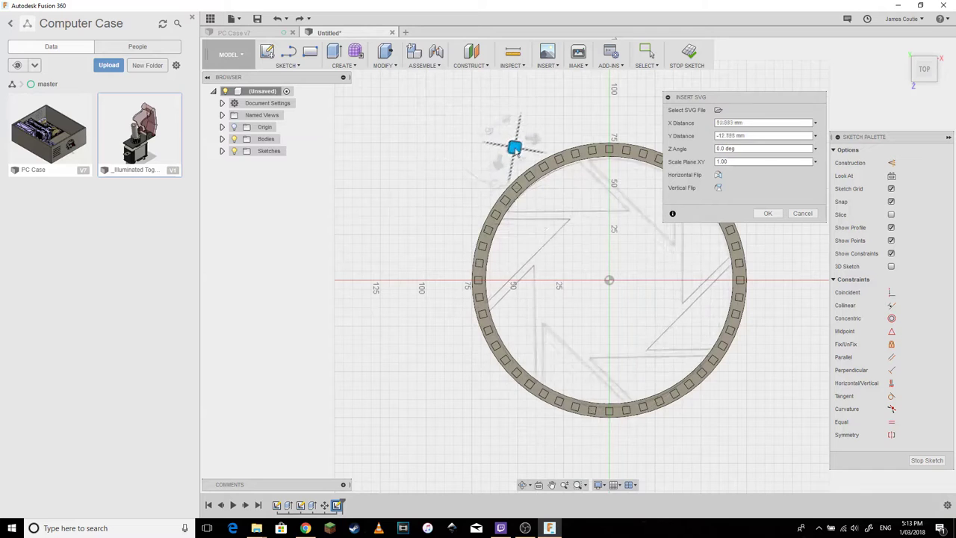
# Step: Position the inserted blade SVG so its pattern is centred on the ring, and finish the insertion
pyautogui.moveTo(512, 145)
pyautogui.mouseDown()
pyautogui.moveTo(501, 154)
pyautogui.moveTo(502, 127)
pyautogui.moveTo(487, 104)
pyautogui.mouseUp()
pyautogui.press('Return')
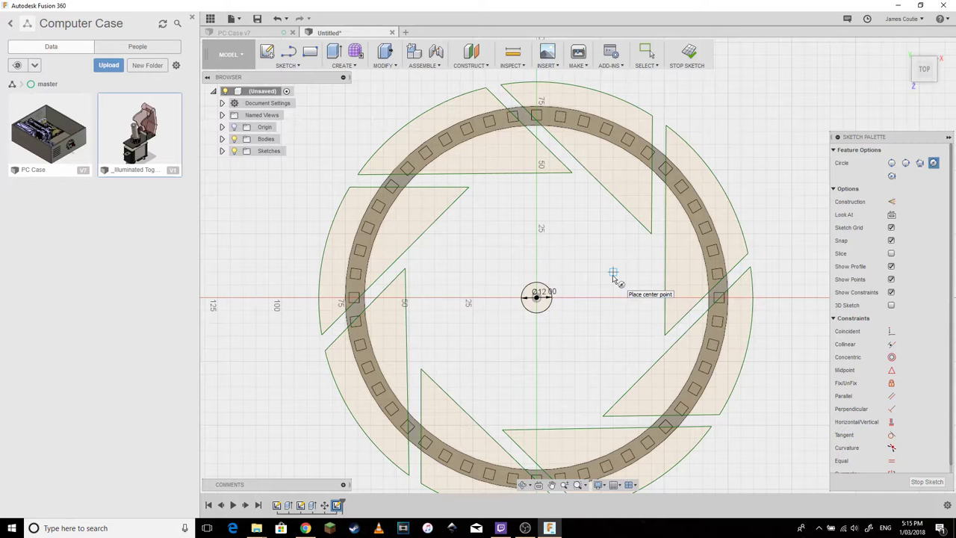
# Step: Sketch a 3 mm diameter circle on the vertical axis just below the 12 mm centre circle
pyautogui.scroll(3, 538, 326)
pyautogui.click(538, 326)
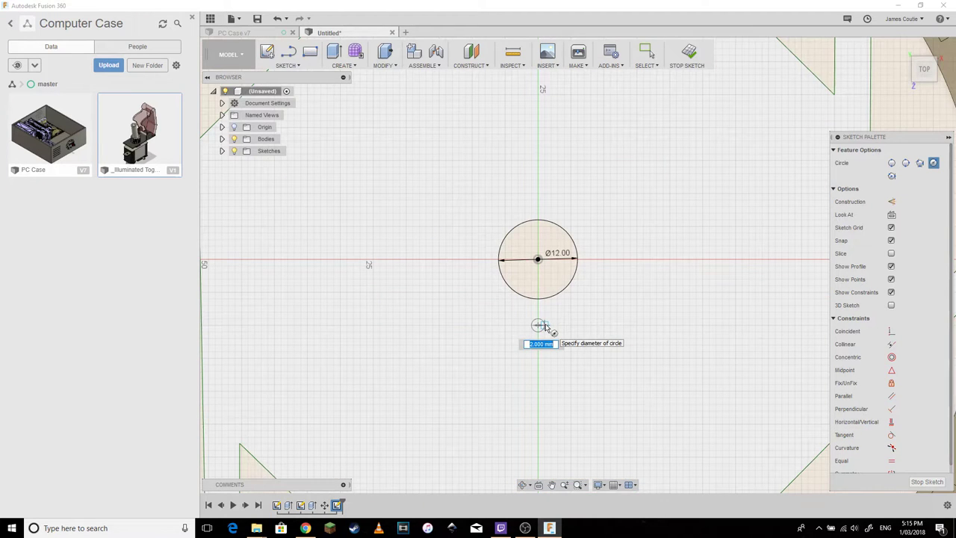
pyautogui.write('3')
pyautogui.press('Return')
pyautogui.press('Escape')
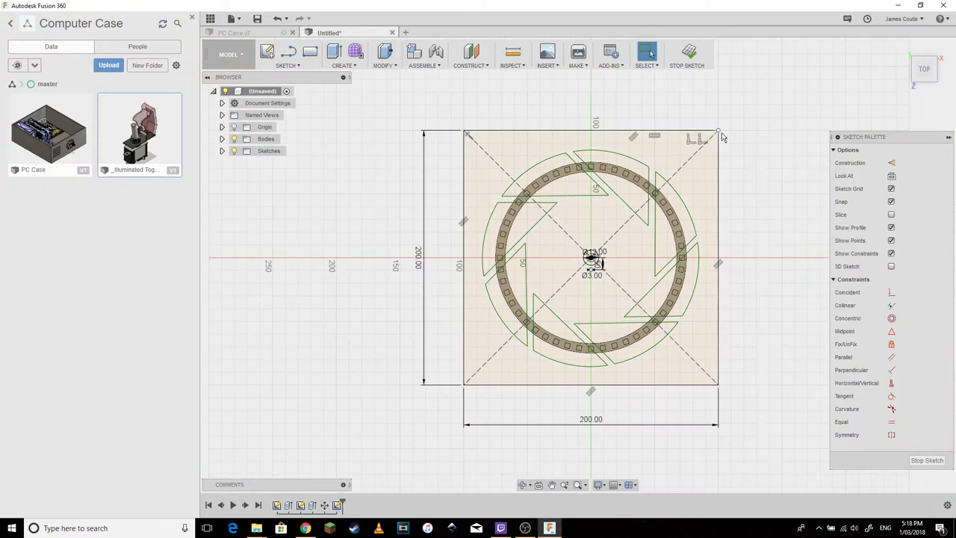
# Step: Fillet the corners of the 200 mm square plate outline in the sketch
pyautogui.click(286, 65)
pyautogui.click(273, 180)
pyautogui.scroll(5, 469, 133)
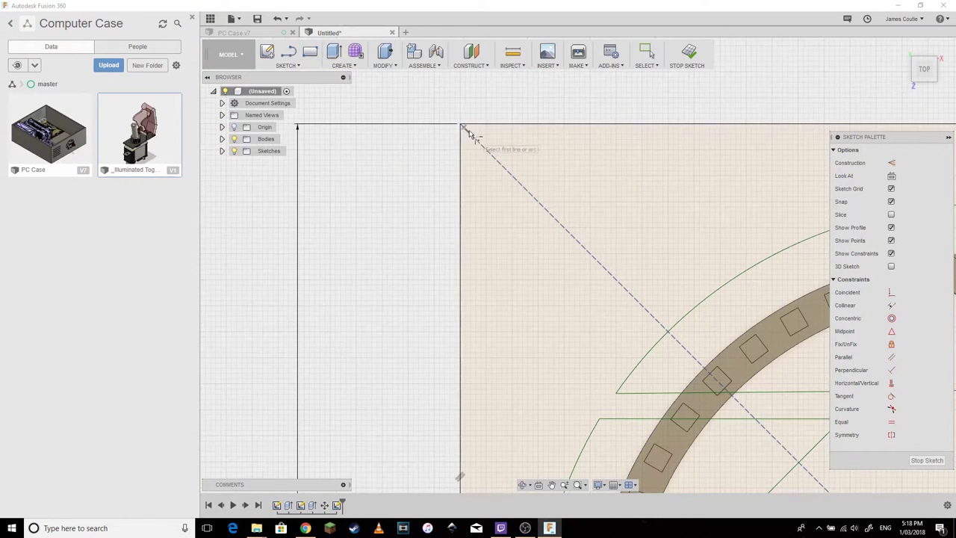
pyautogui.click(469, 133)
pyautogui.scroll(-5, 437, 122)
pyautogui.click(666, 348)
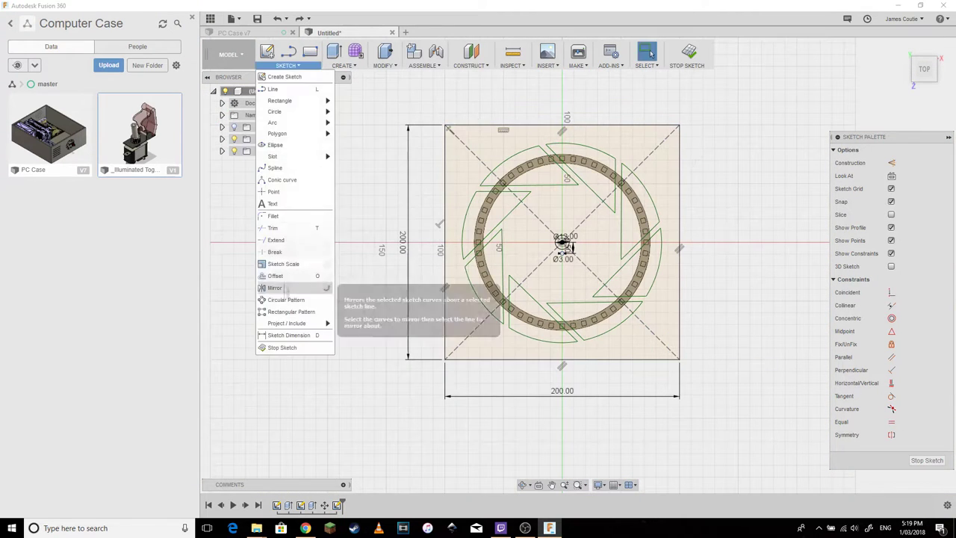
pyautogui.click(272, 216)
pyautogui.click(443, 127)
pyautogui.click(287, 65)
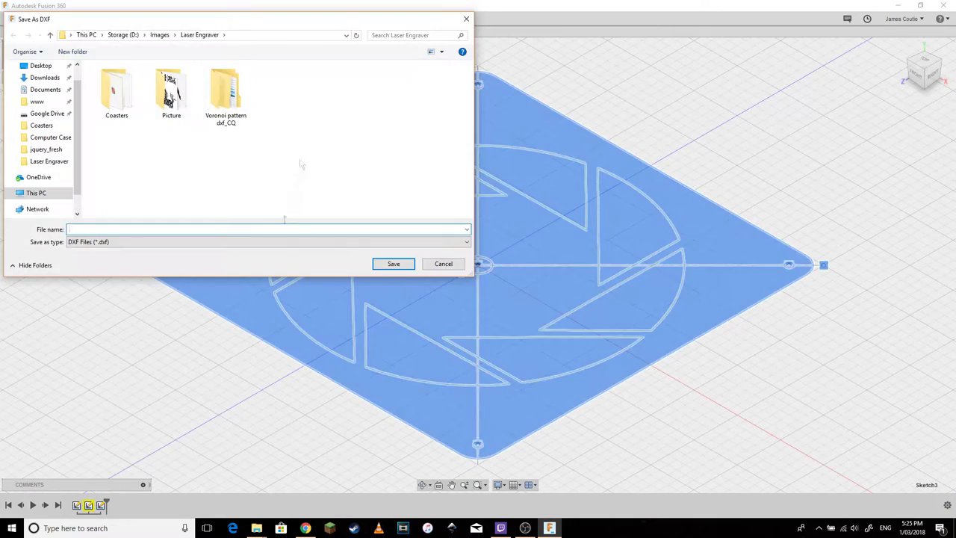
# Step: Save the plate sketch as Front Plate.dxf and open it in Inkscape with a manual scale factor of 1.0
pyautogui.press('Return')
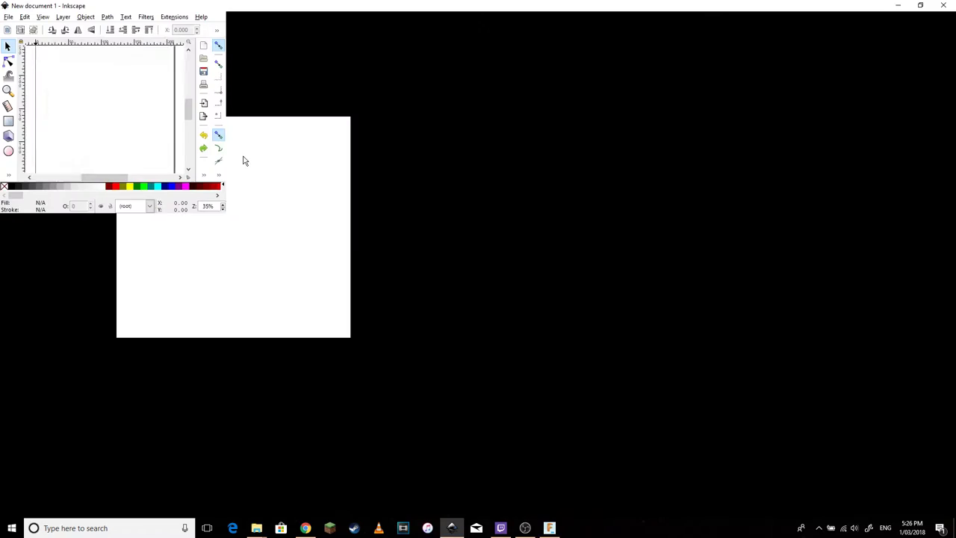
pyautogui.click(6, 17)
pyautogui.click(37, 51)
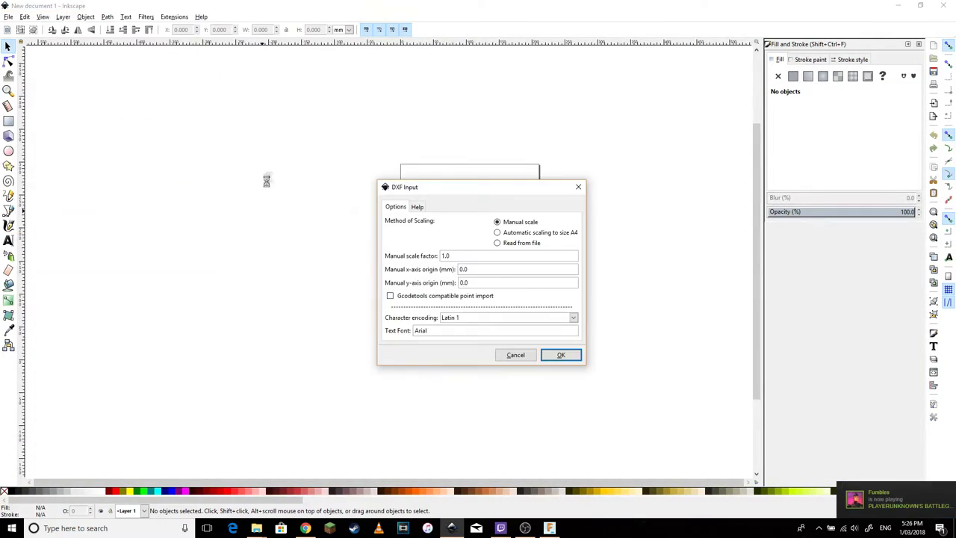
pyautogui.click(560, 354)
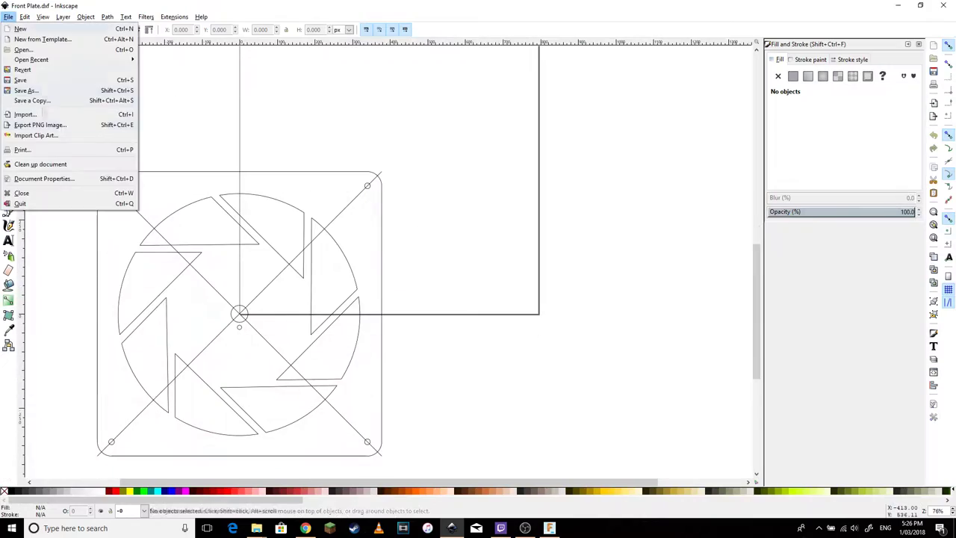
# Step: Resize the page in the document properties to fit the plate drawing
pyautogui.click(44, 178)
pyautogui.click(854, 224)
pyautogui.press('5')
pyautogui.click(524, 152)
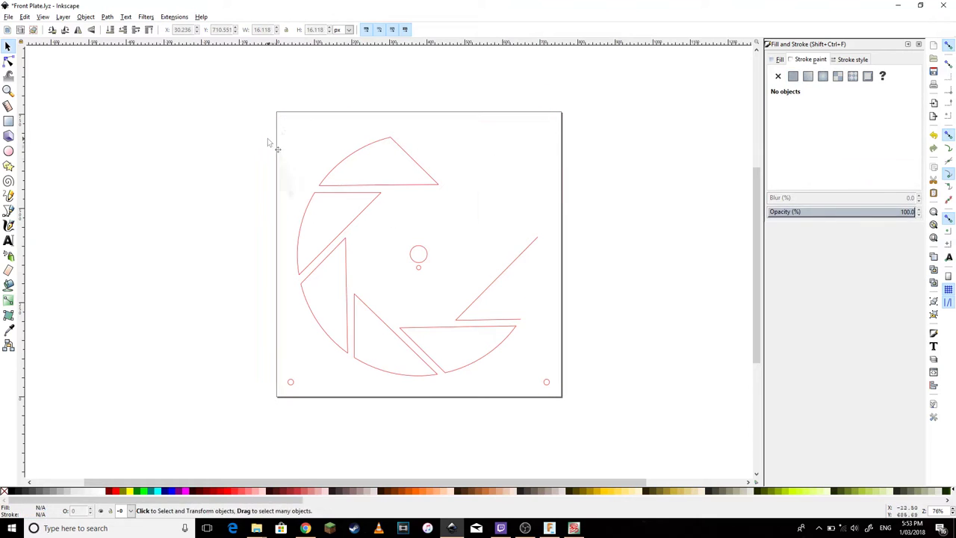
# Step: Group the three lines of the upper-left blade, and flip the column of four duplicated blades to point the opposite way
pyautogui.click(85, 16)
pyautogui.click(120, 92)
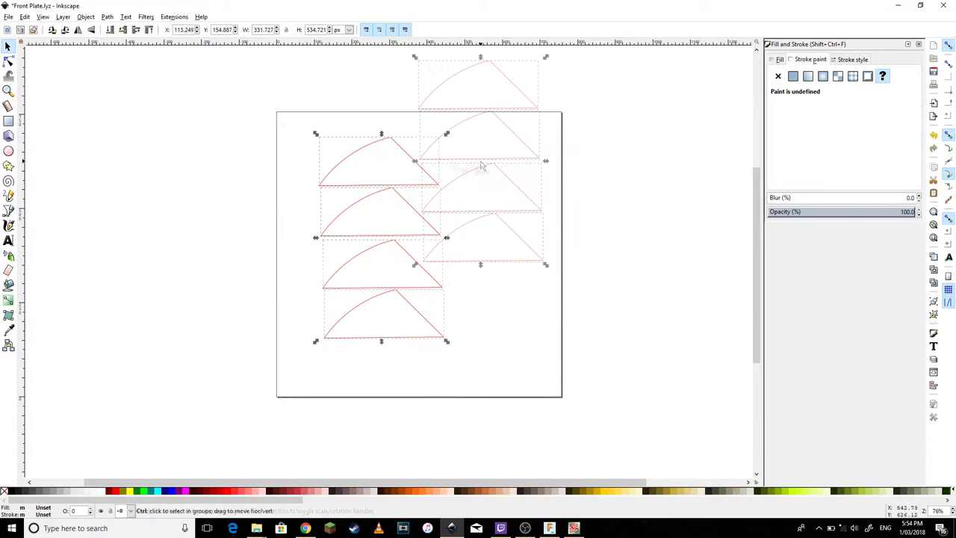
pyautogui.click(85, 17)
pyautogui.click(112, 239)
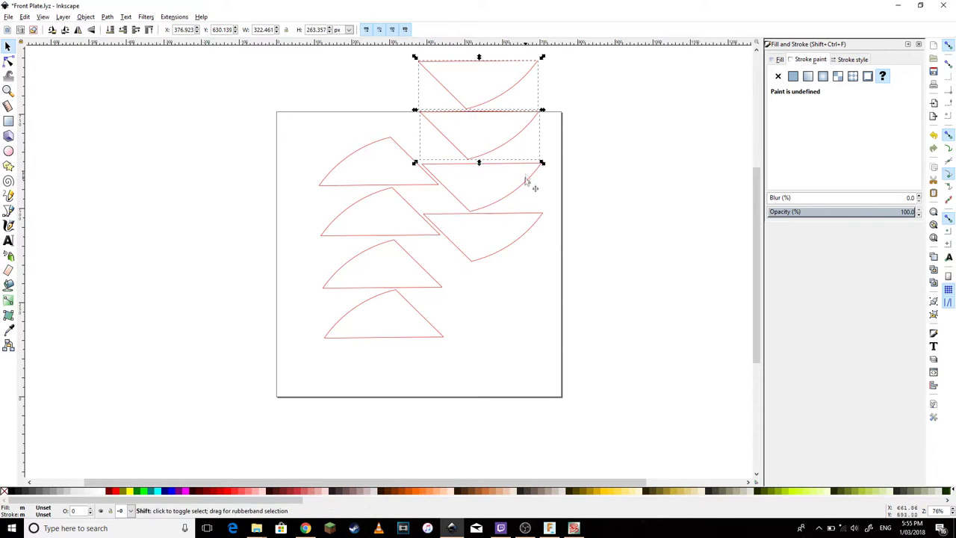
pyautogui.hotkey('ctrl', 'shift', 'd')
pyautogui.click(824, 233)
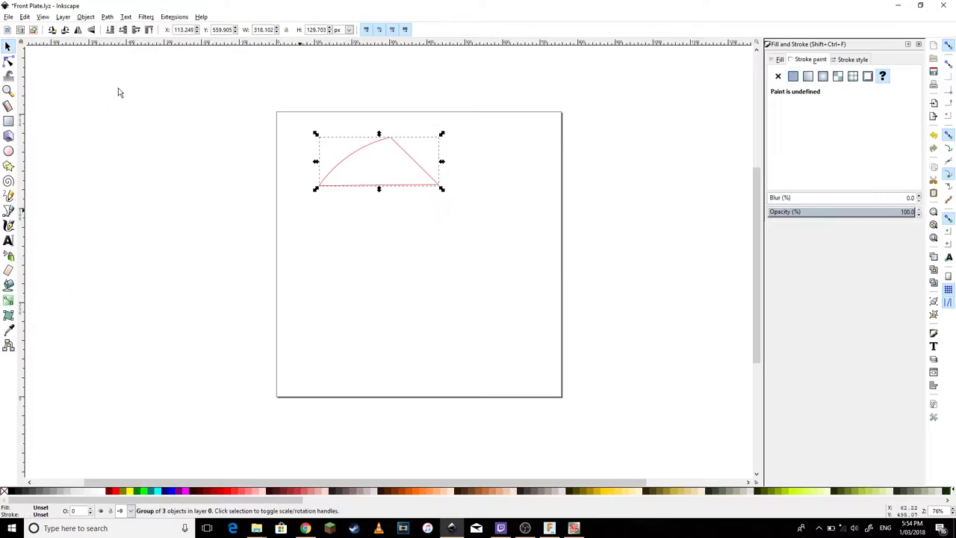
# Step: Move the four flipped blades against the first column so their slanted edges nest closely together on the page
pyautogui.moveTo(428, 199); pyautogui.dragTo(481, 221)
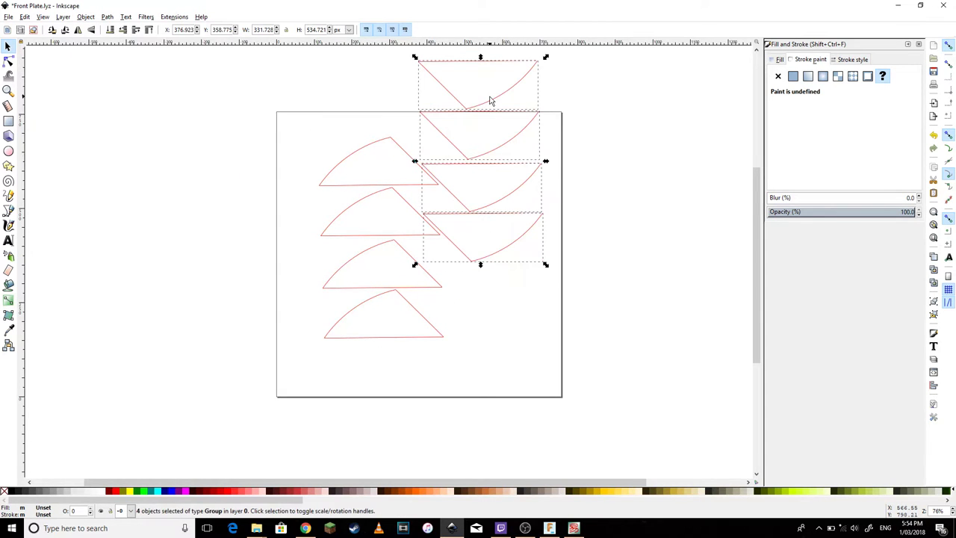
pyautogui.moveTo(461, 290); pyautogui.dragTo(440, 299)
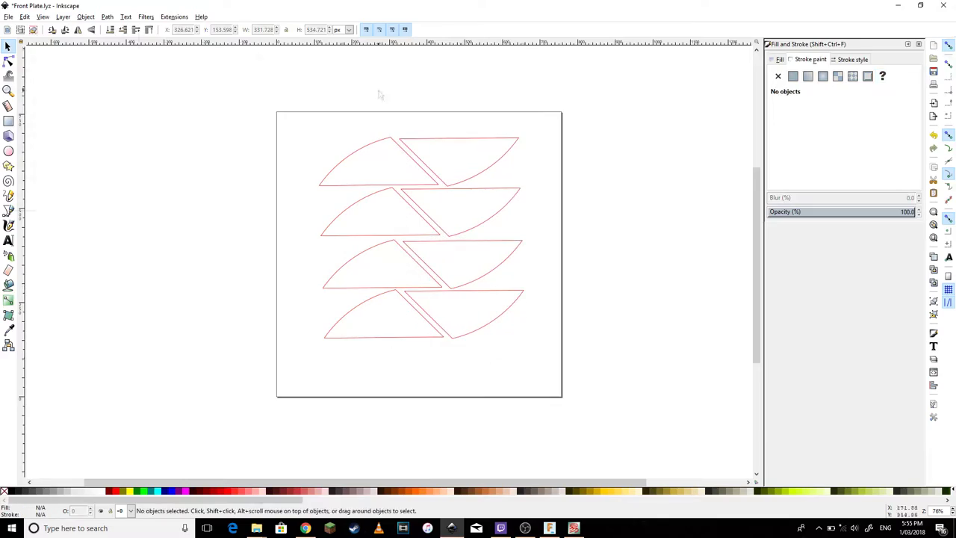